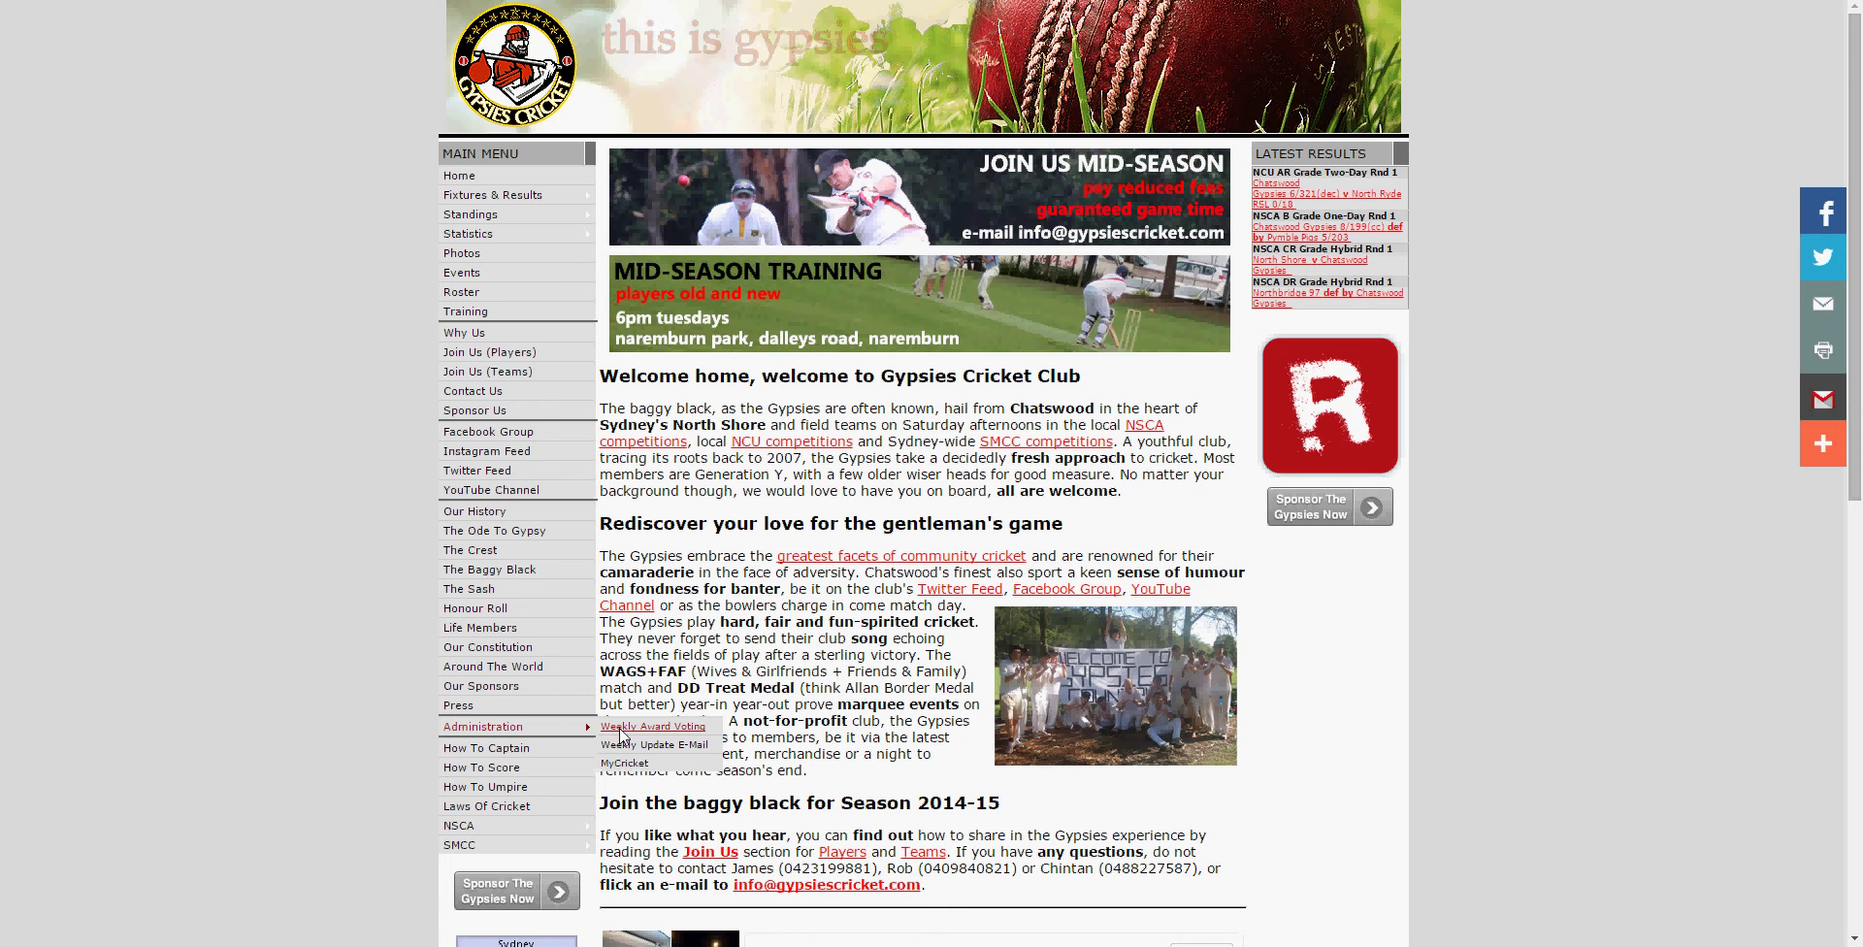
Open Weekly Award Voting and sign in with the club's Google account and its password.
click(620, 729)
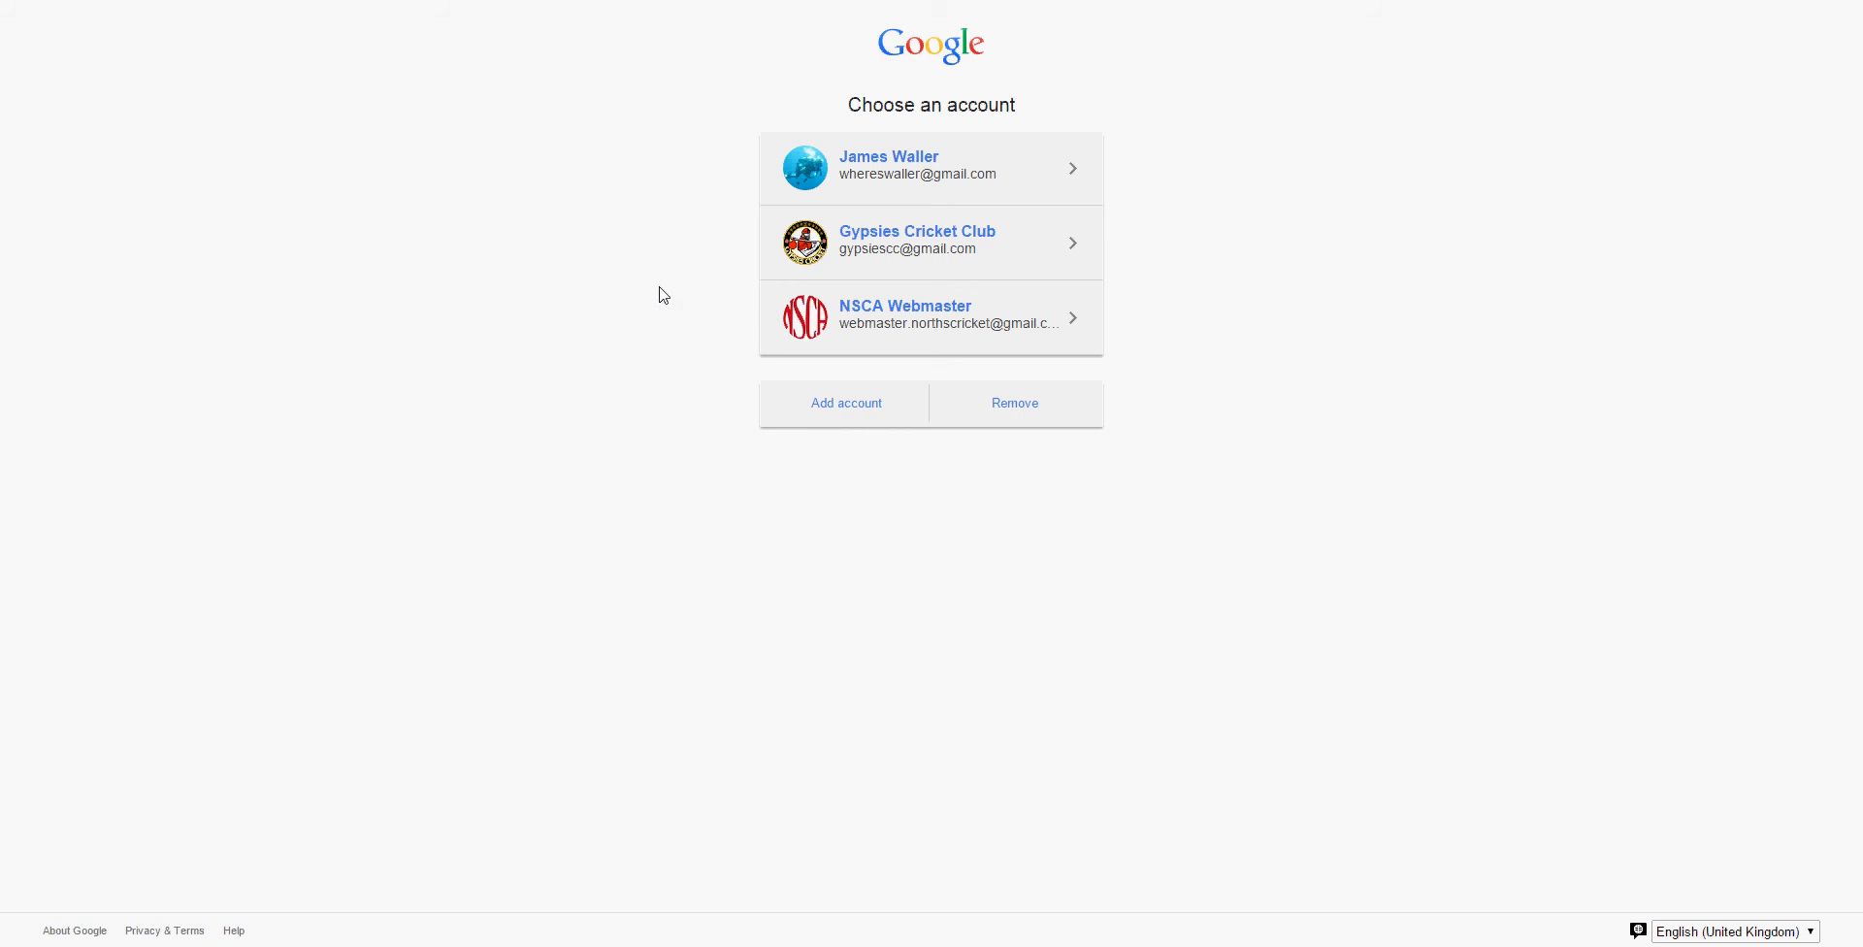
click(917, 260)
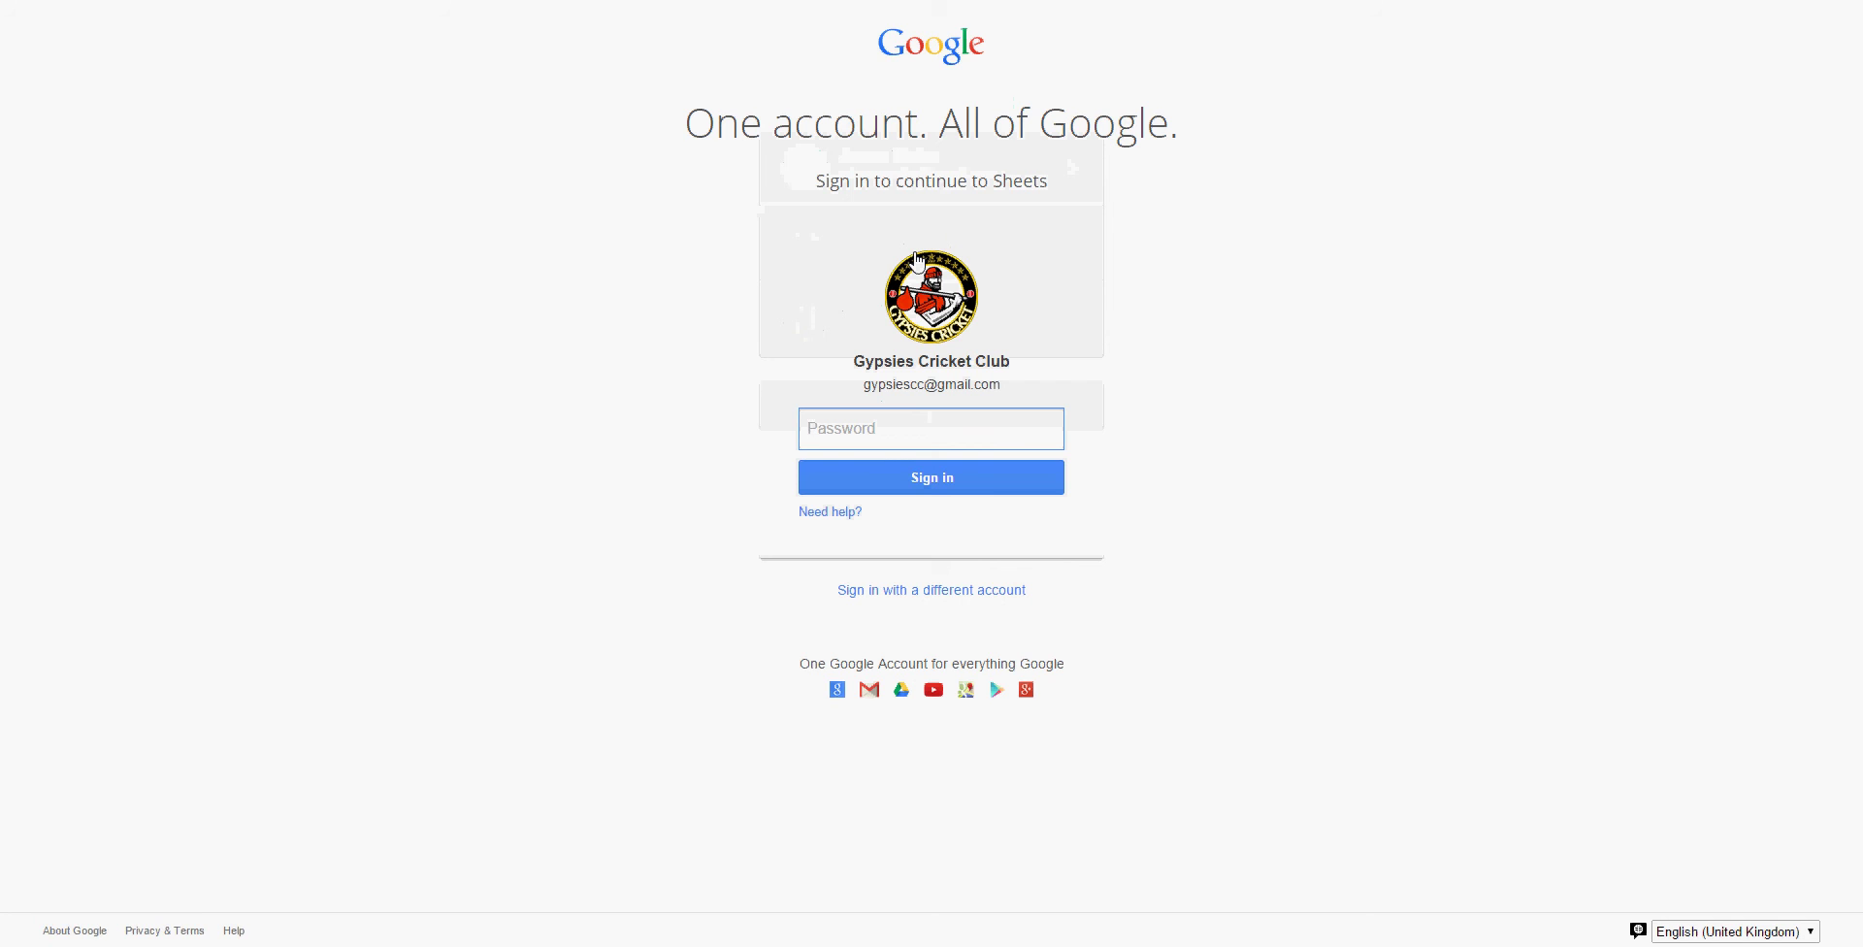
text(***********)
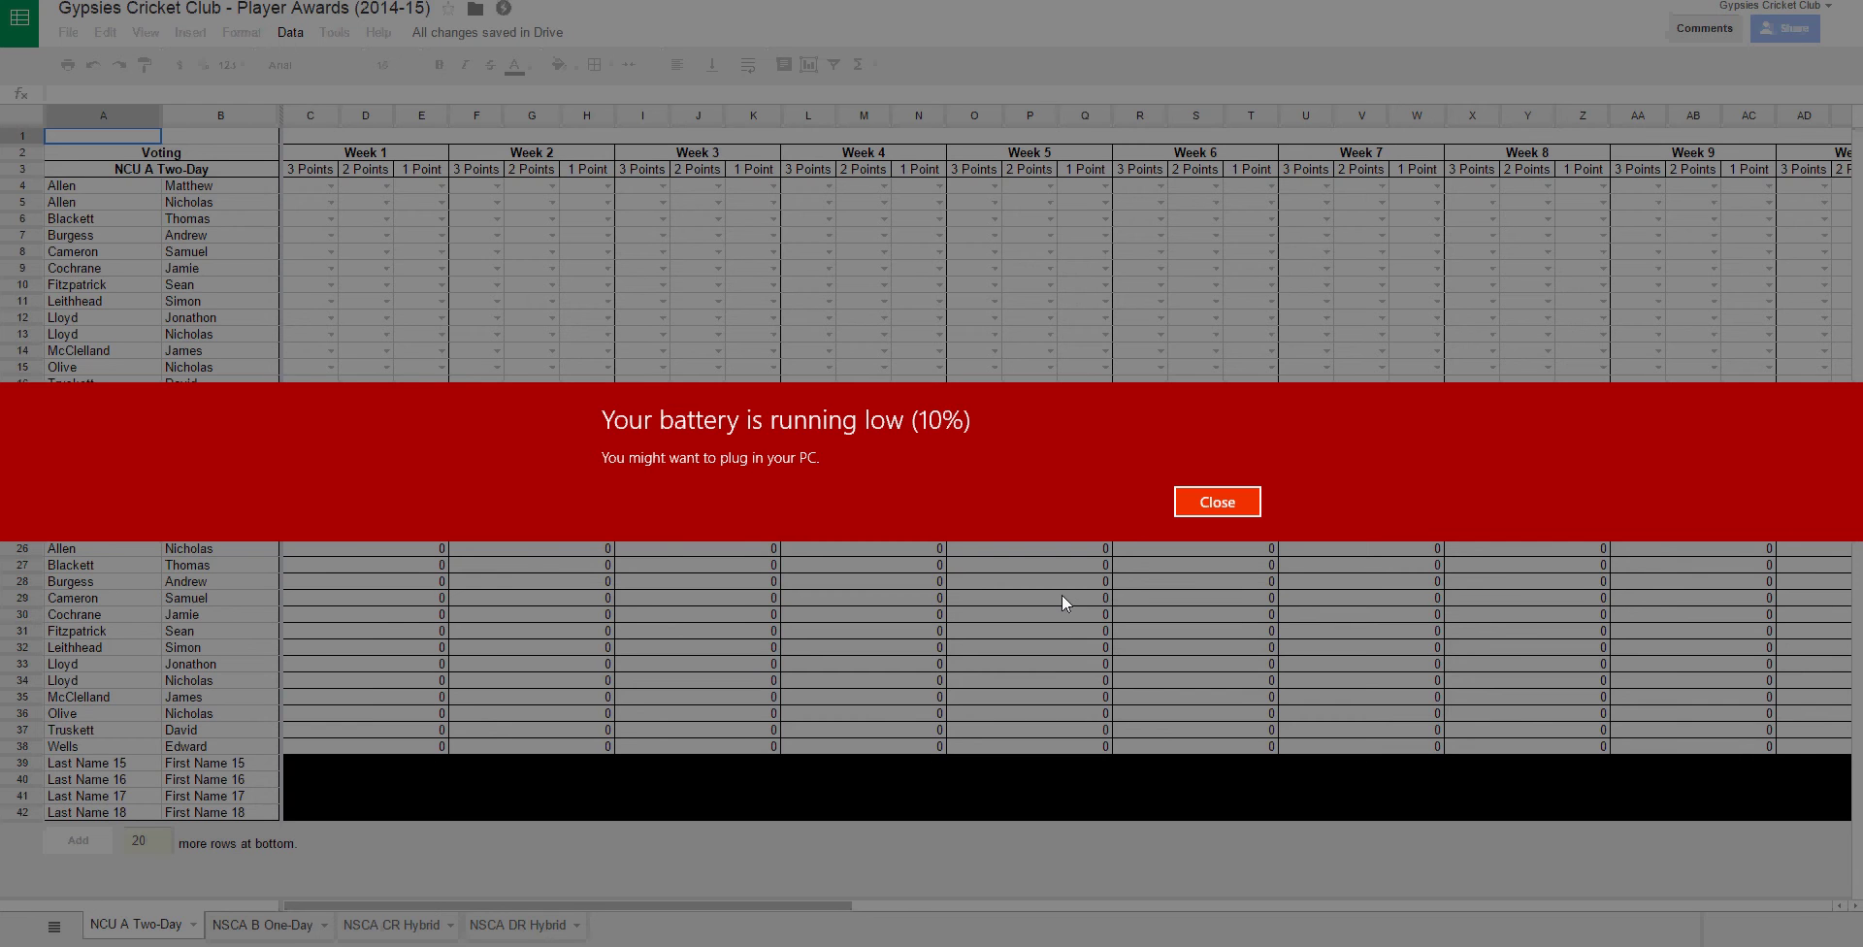
click(1242, 499)
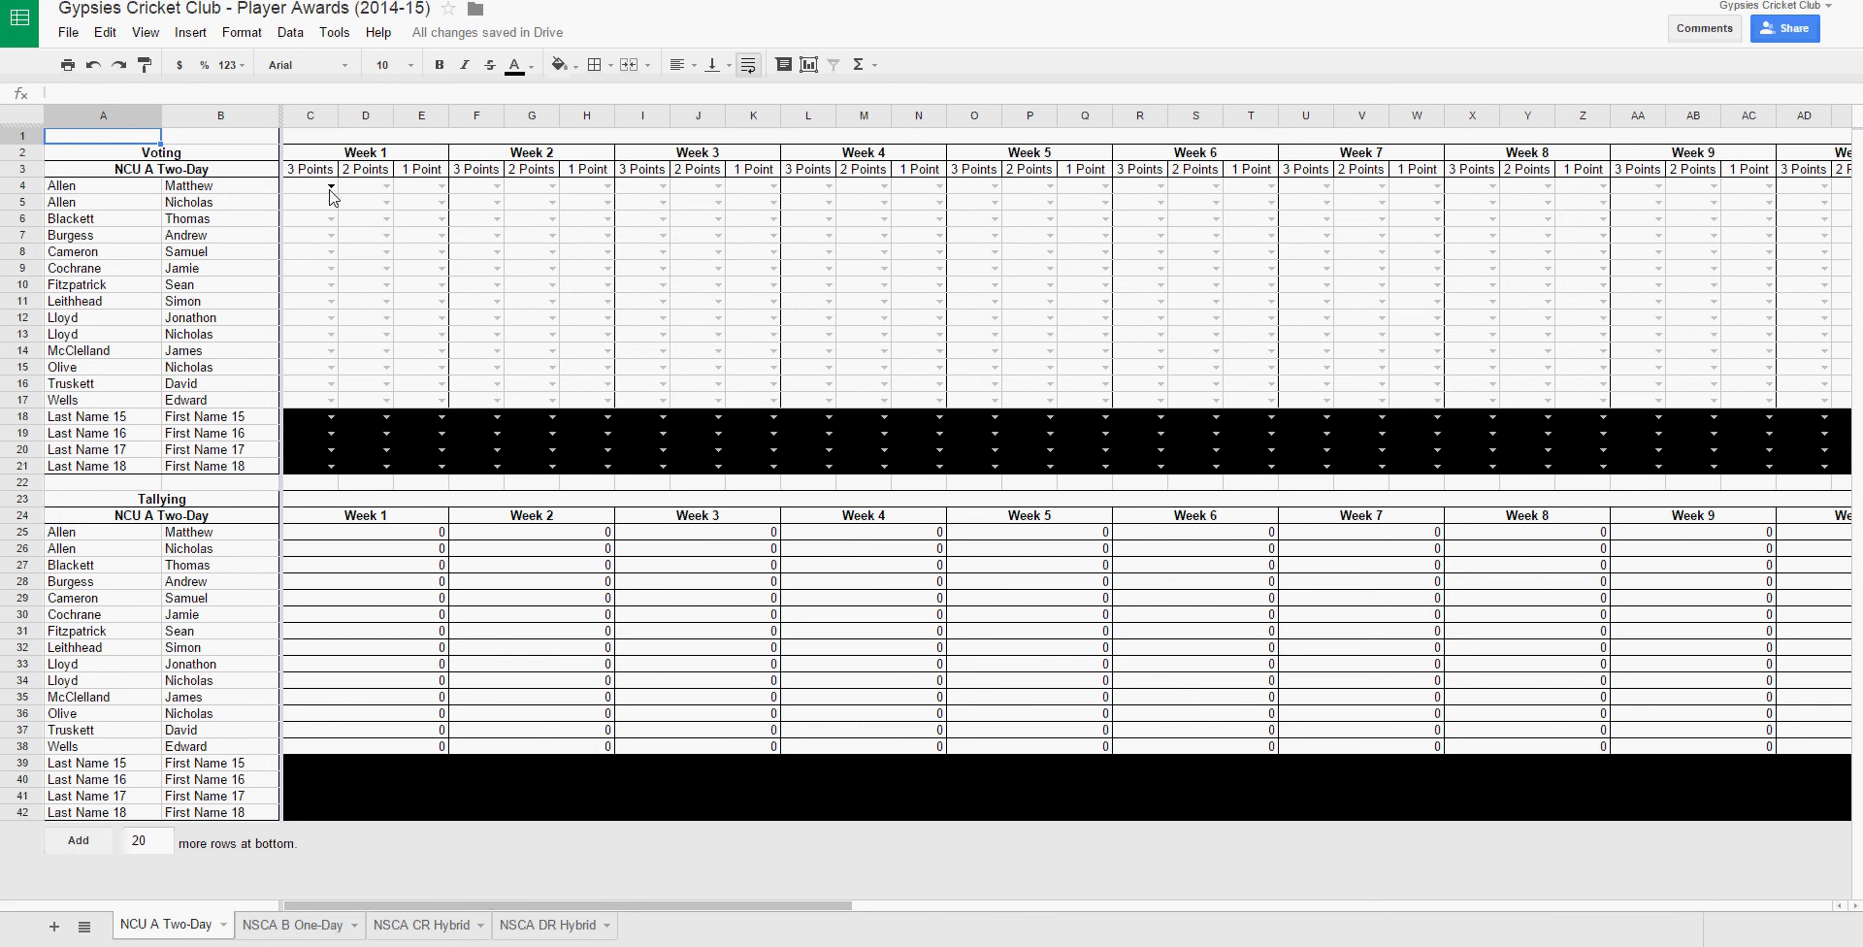
Pick the 3-, 2- and 1-point players for Week 1 from the dropdowns in C4, D4 and E4.
click(330, 189)
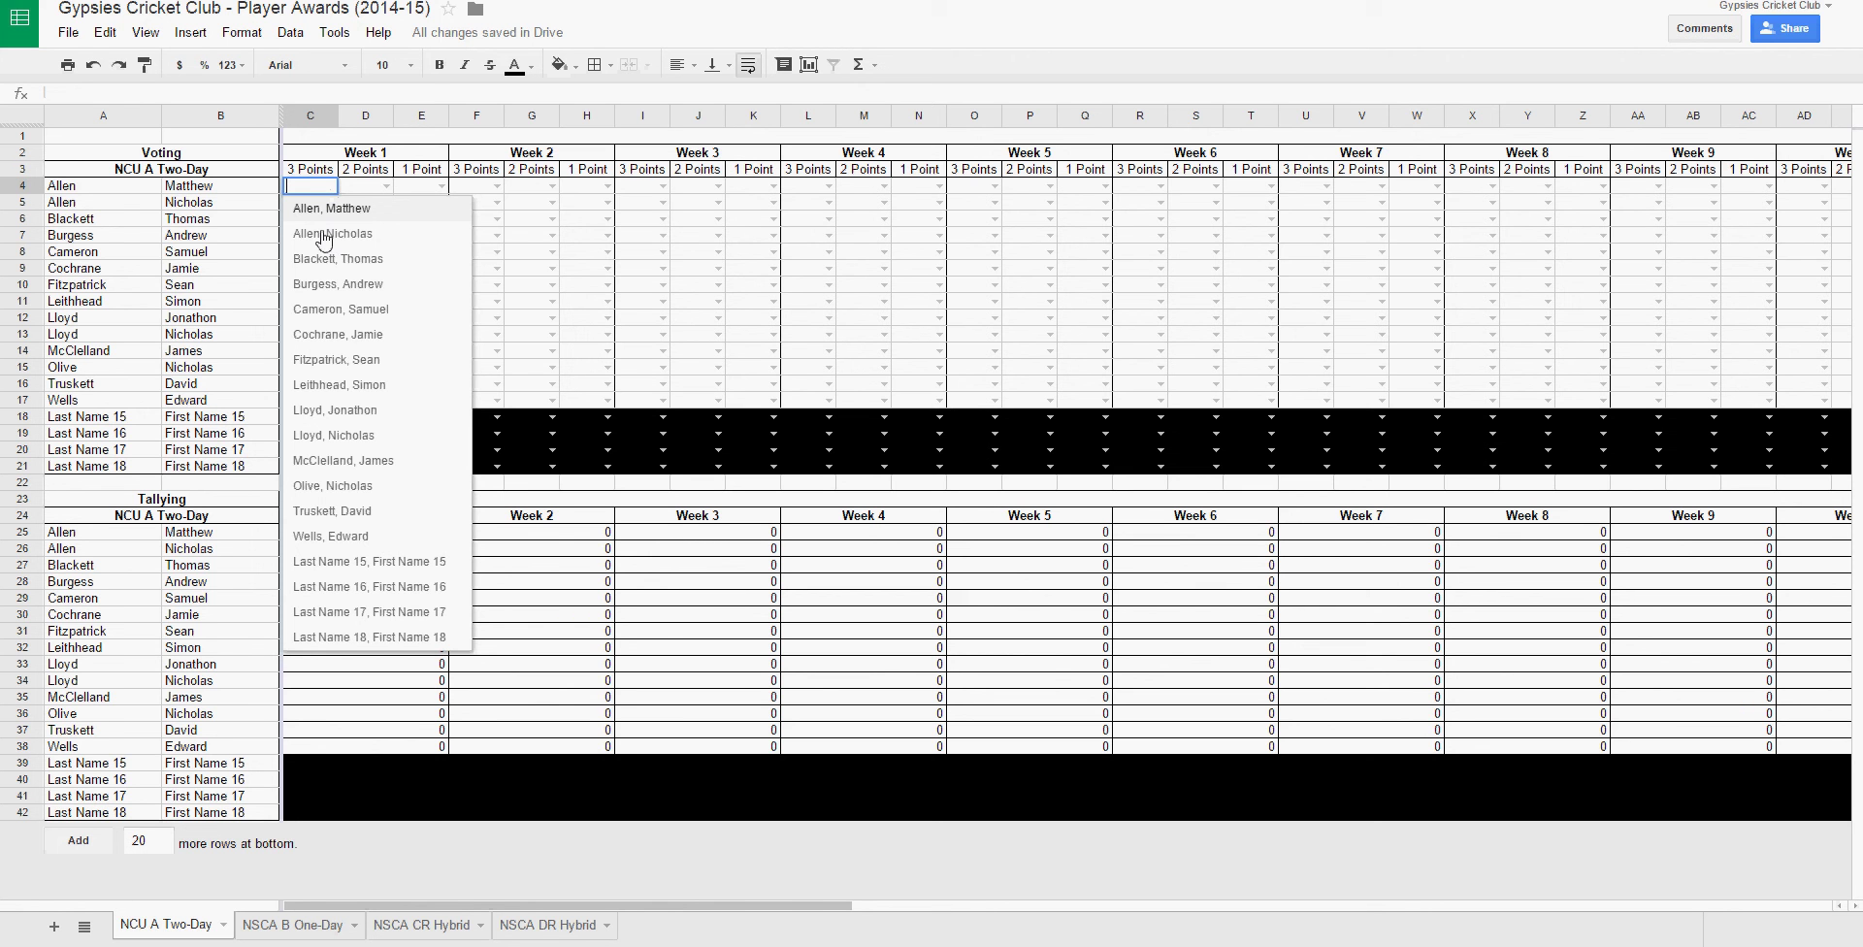
click(324, 235)
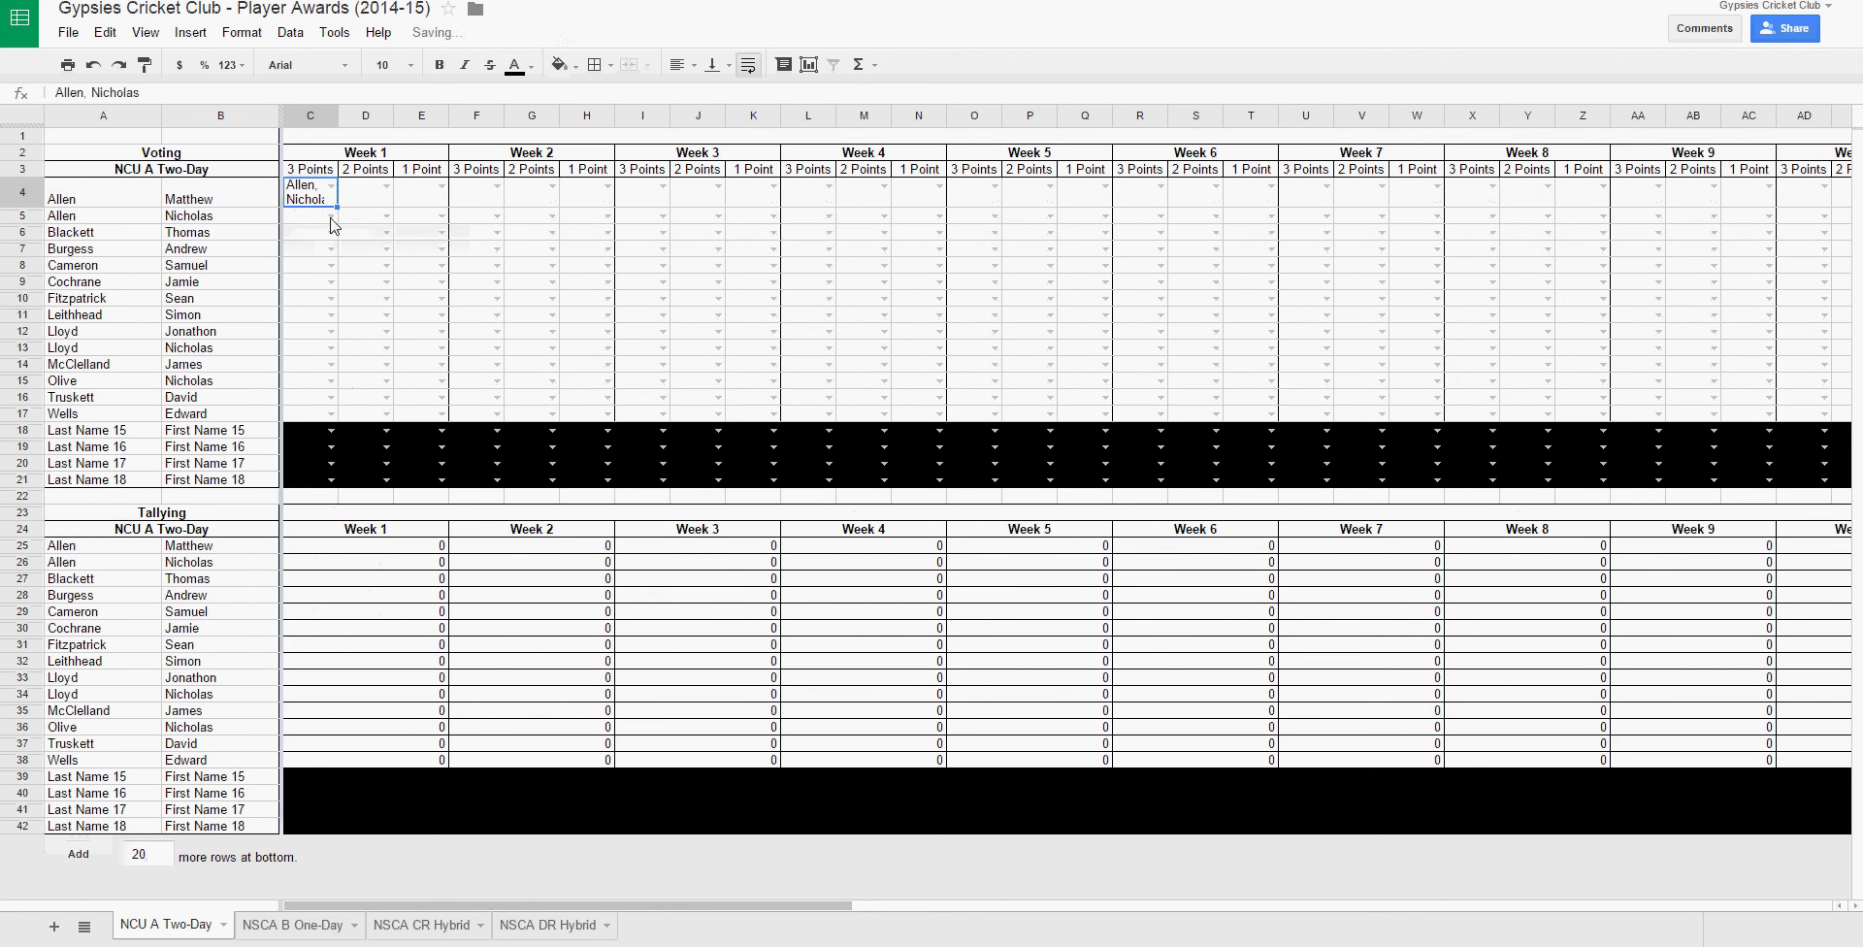
click(387, 188)
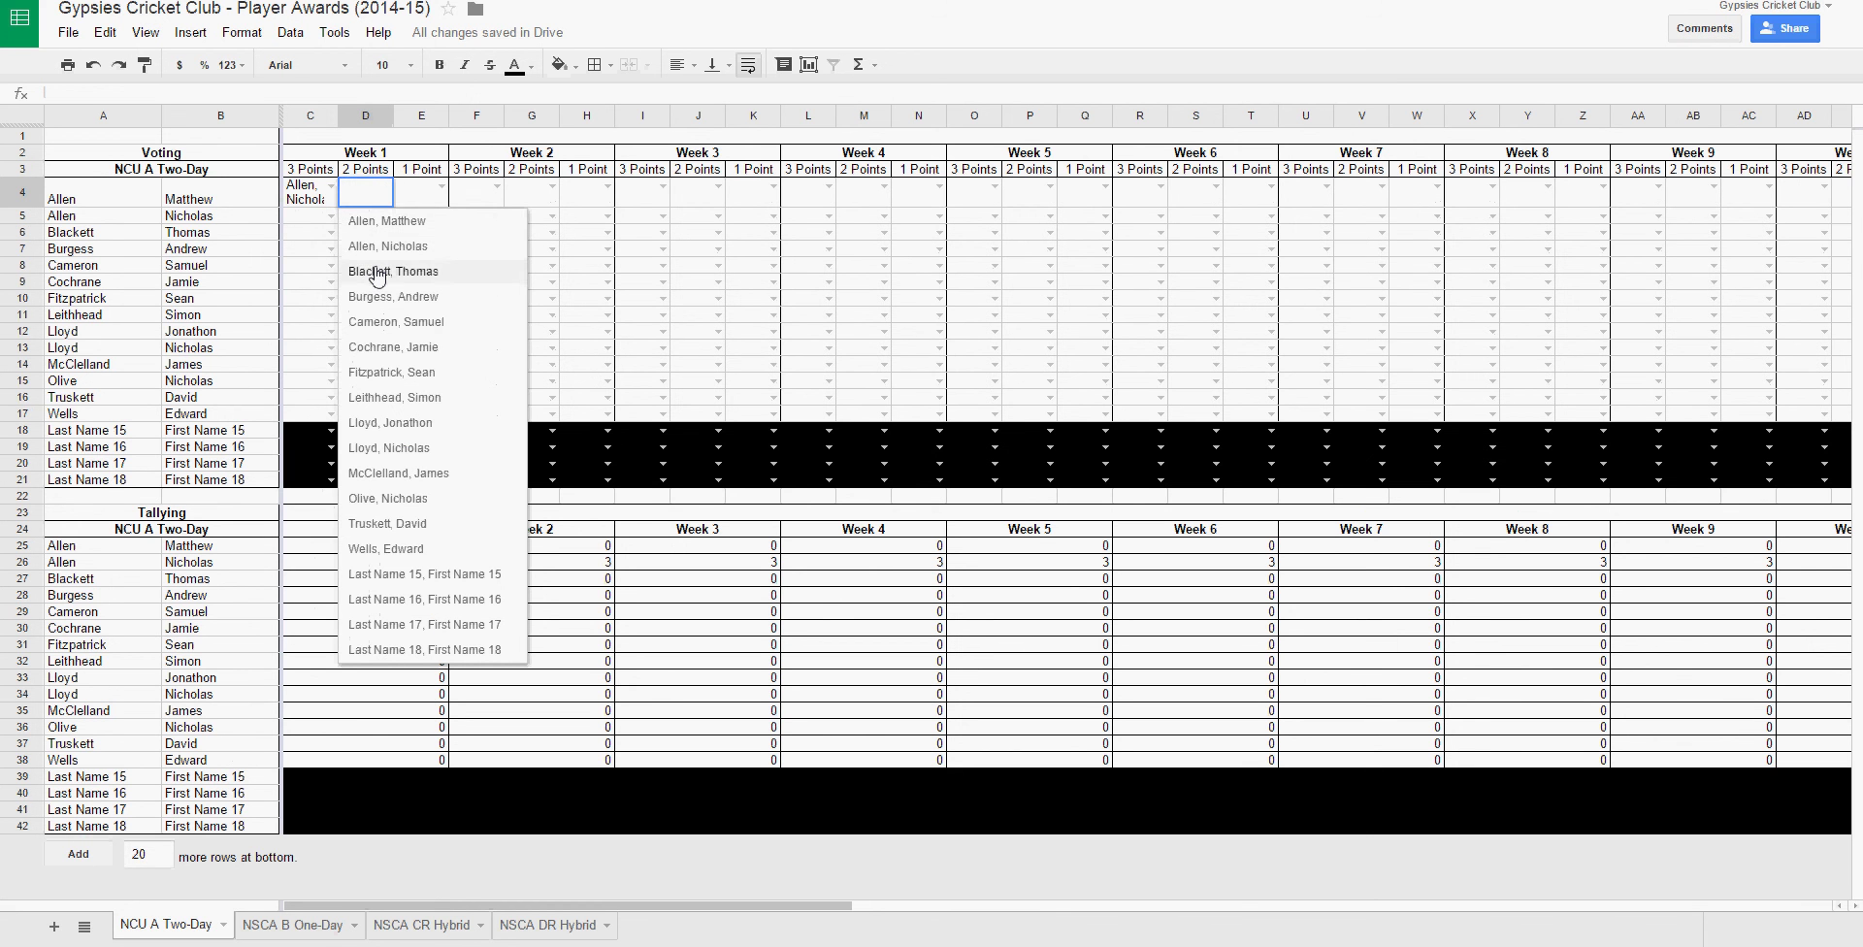
click(377, 276)
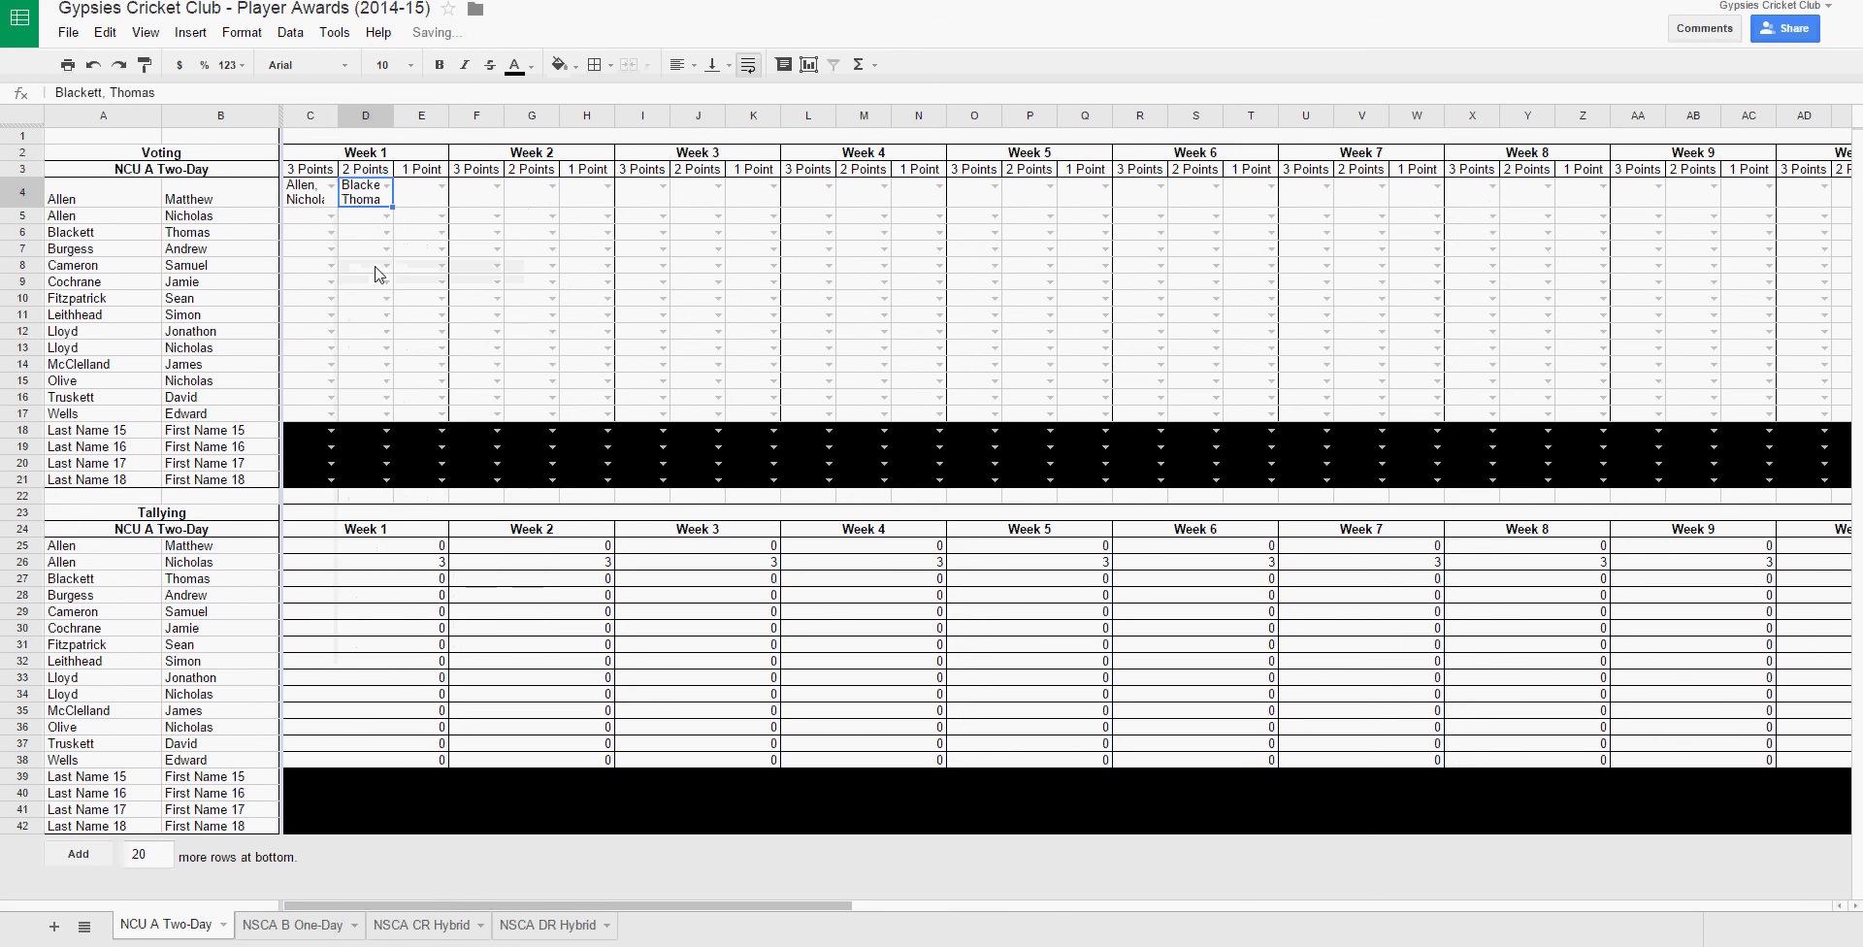
click(442, 193)
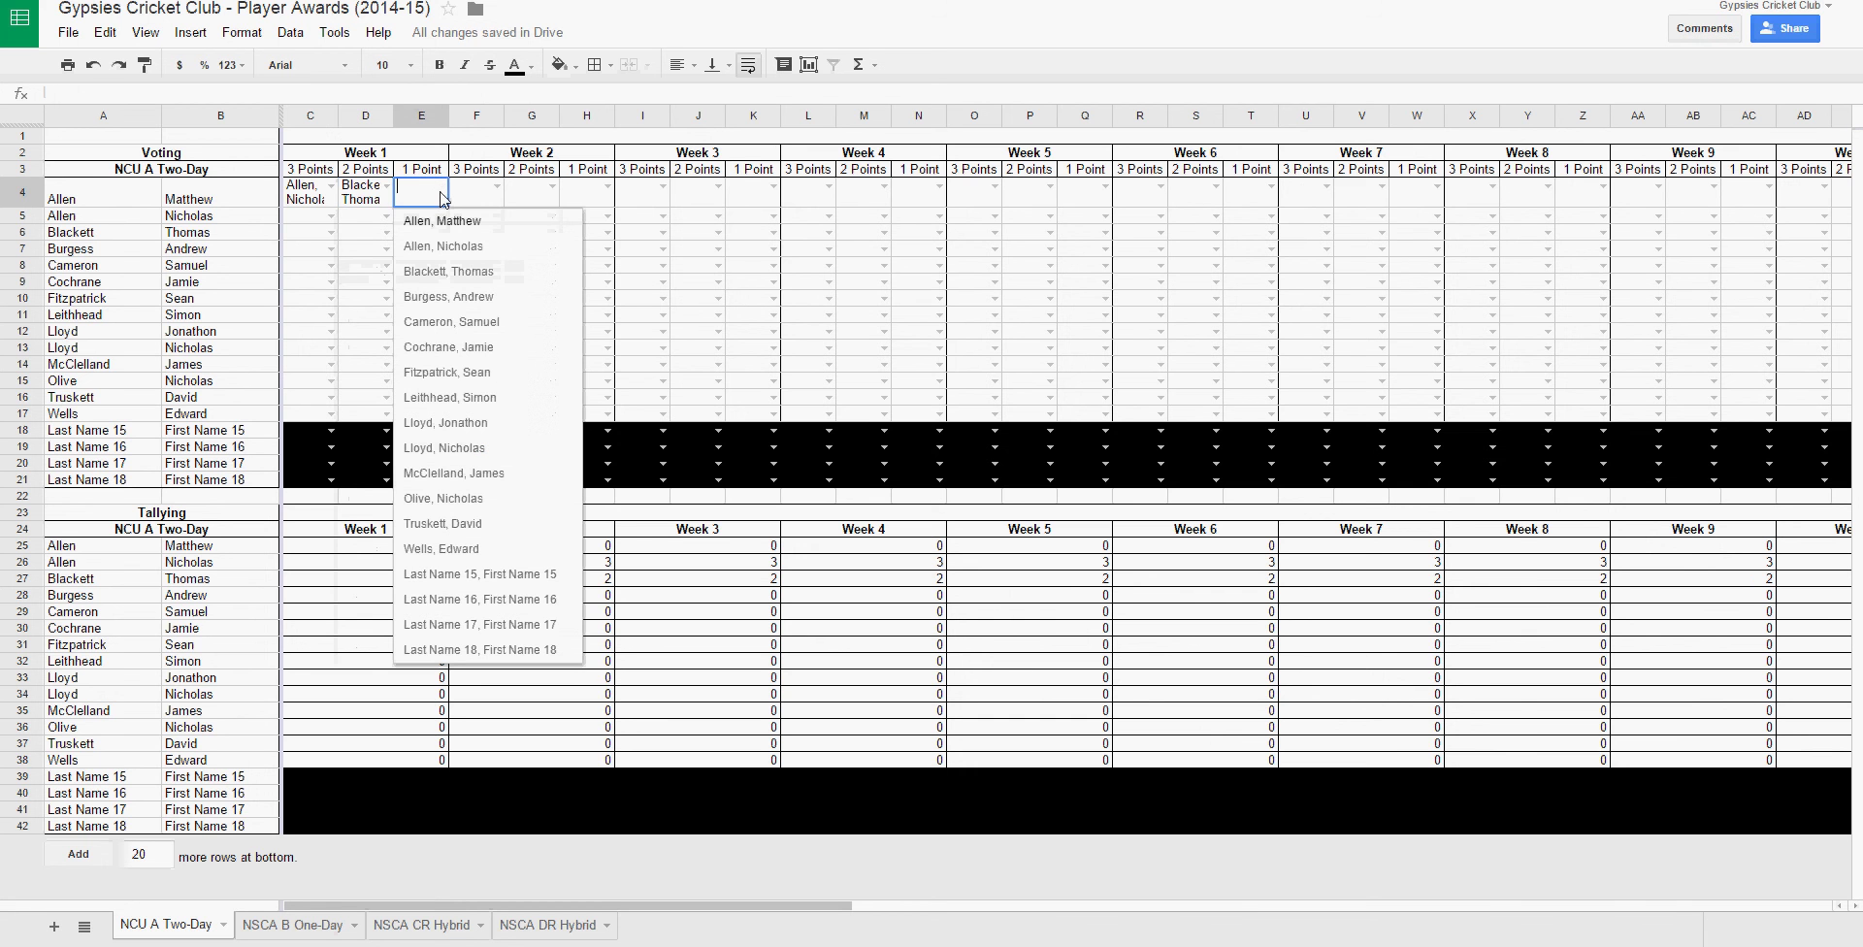
click(427, 300)
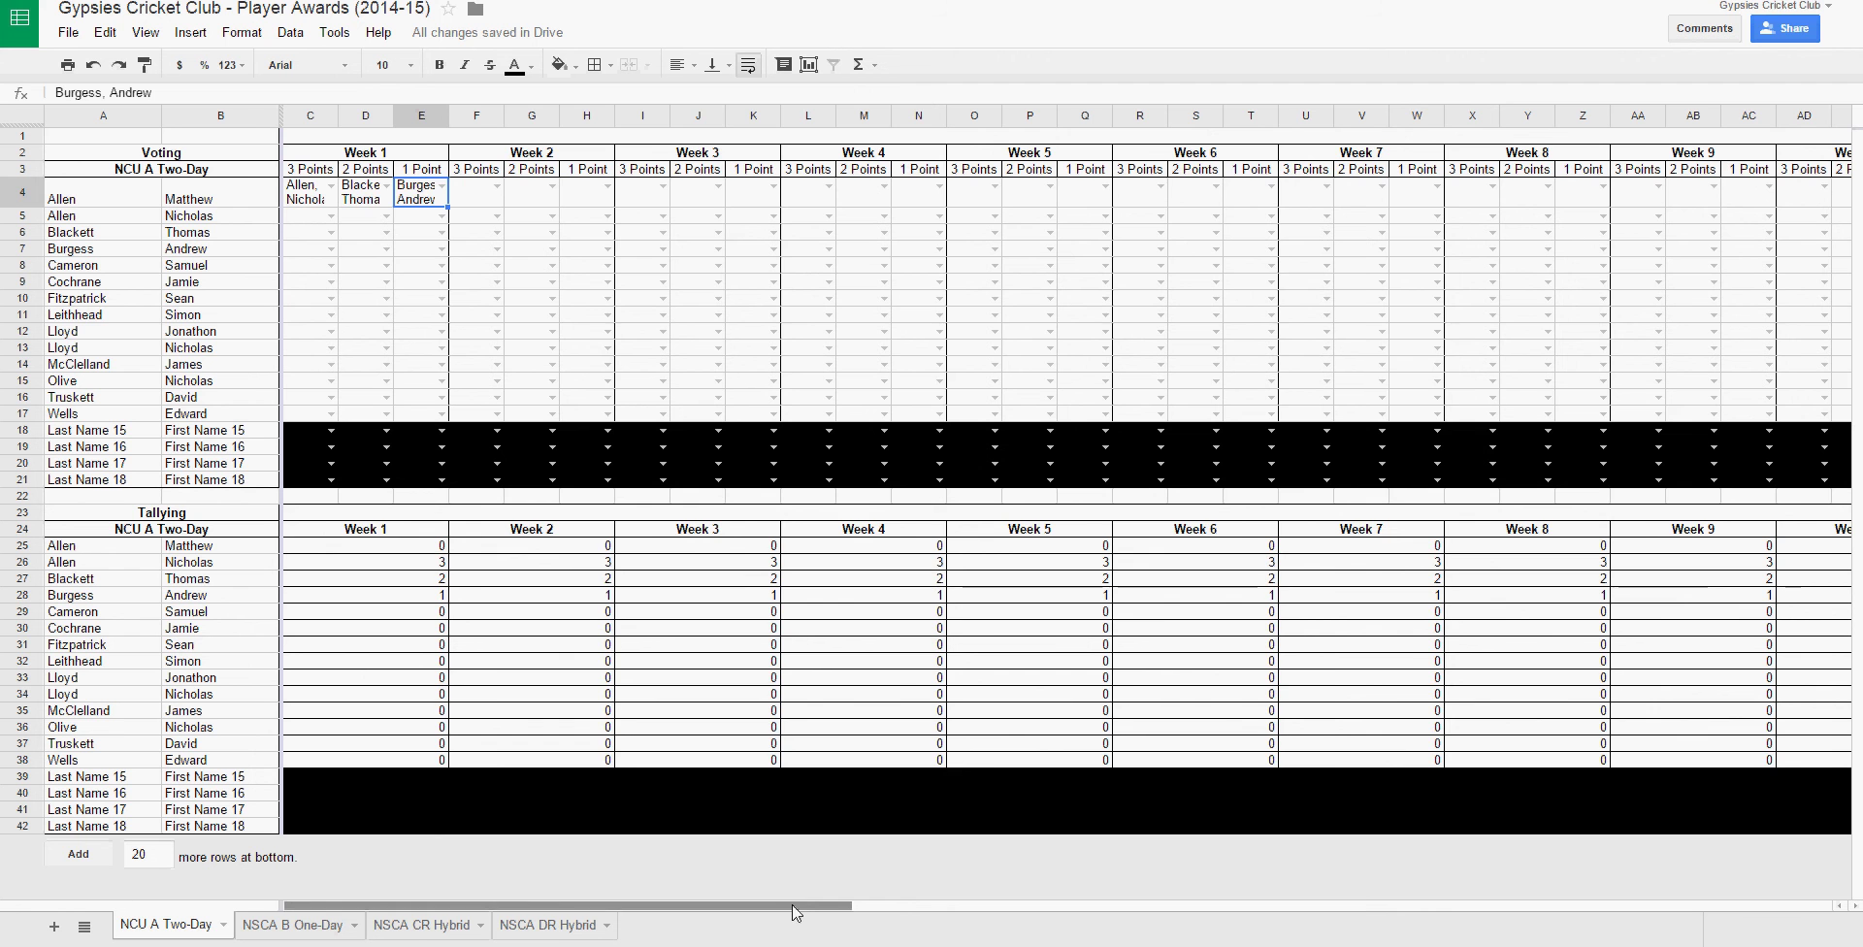
drag(822, 910, 1727, 899)
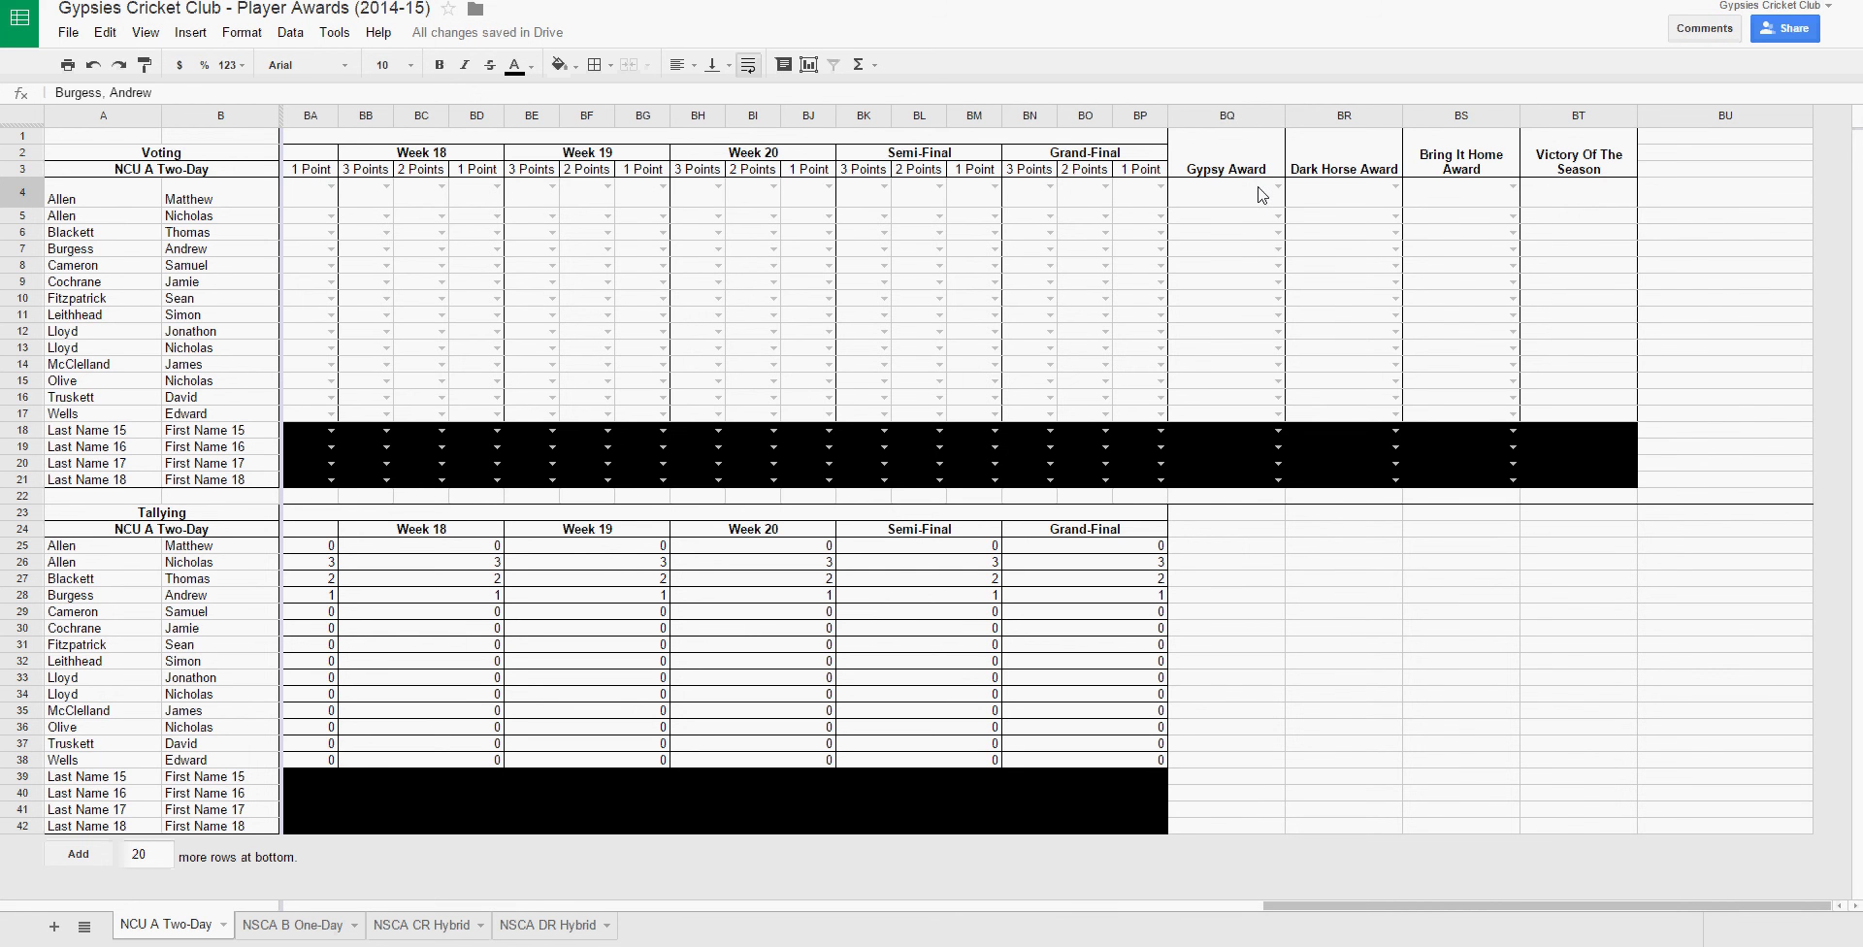
click(1260, 194)
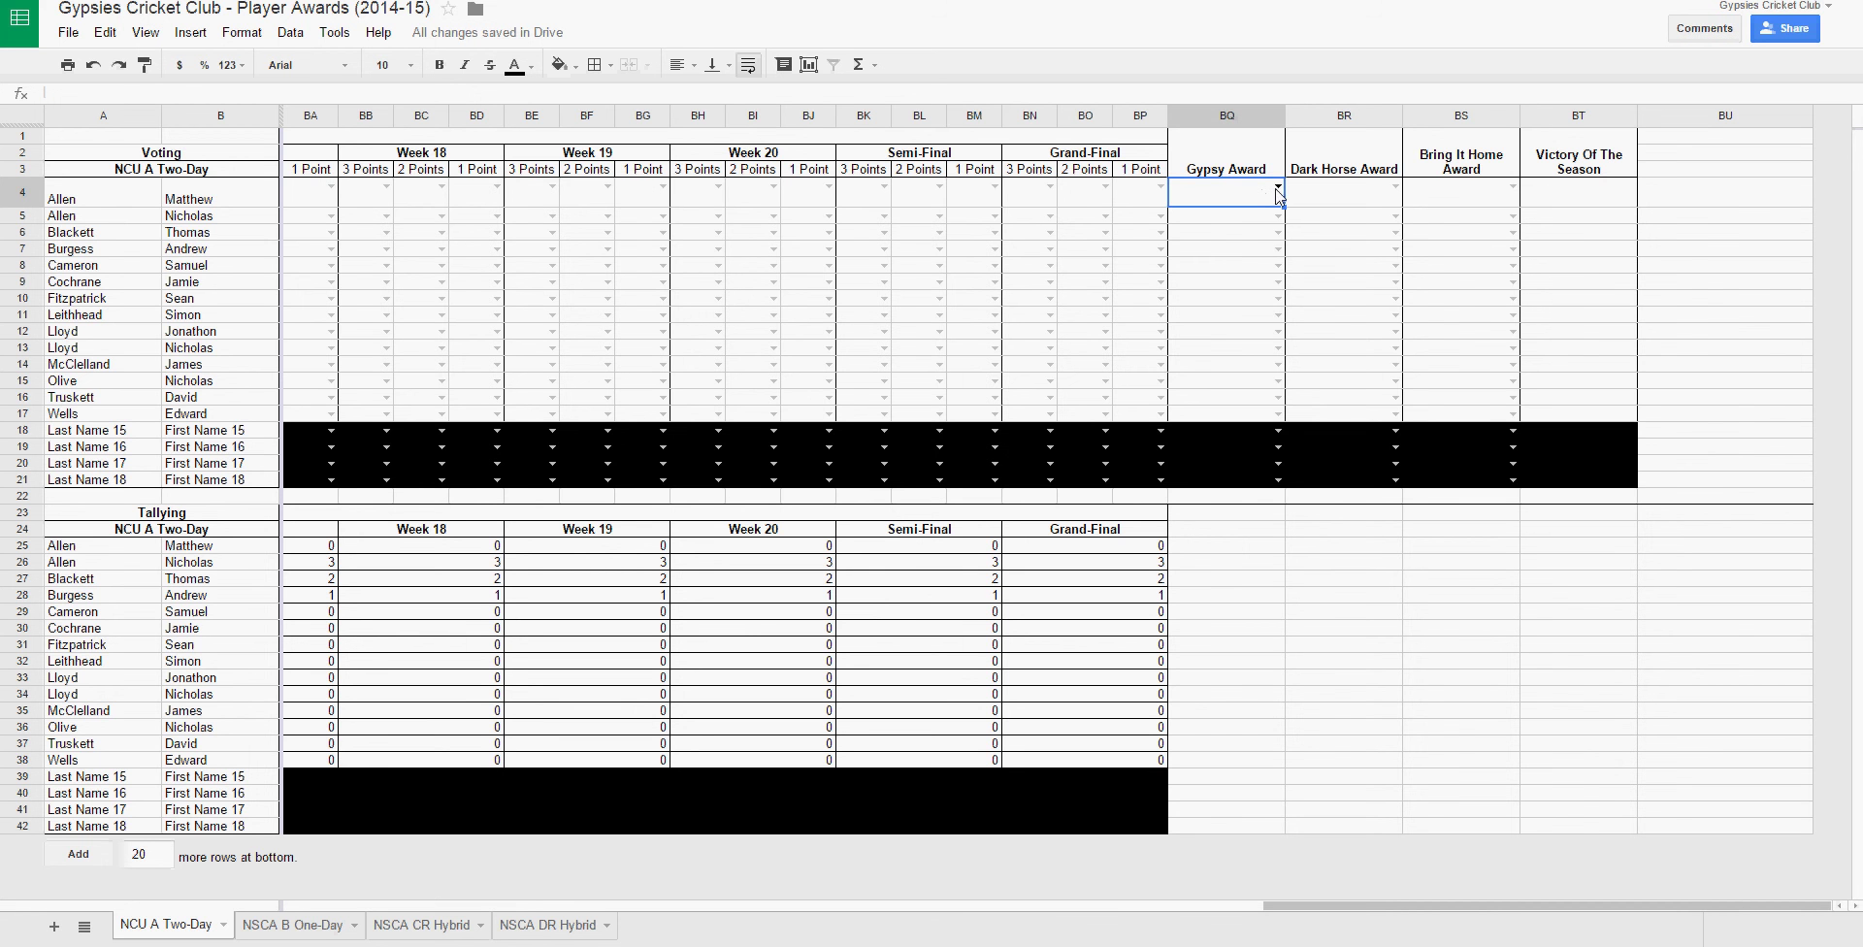
click(1276, 191)
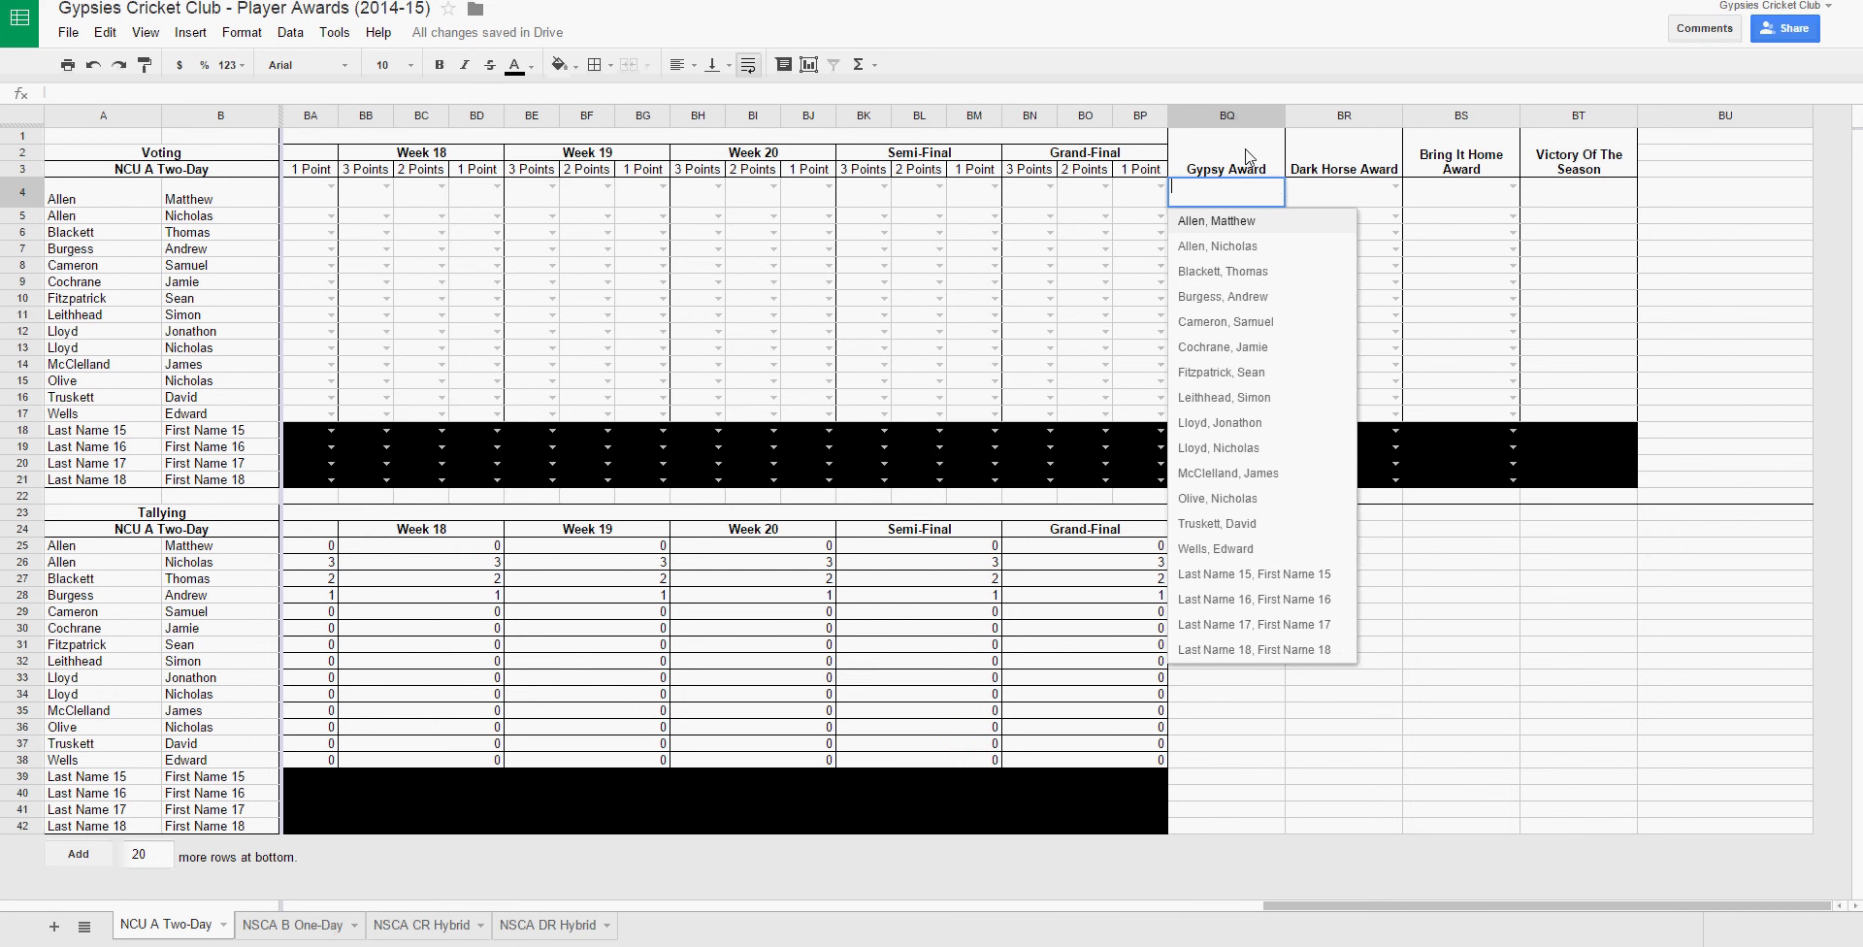
click(1248, 157)
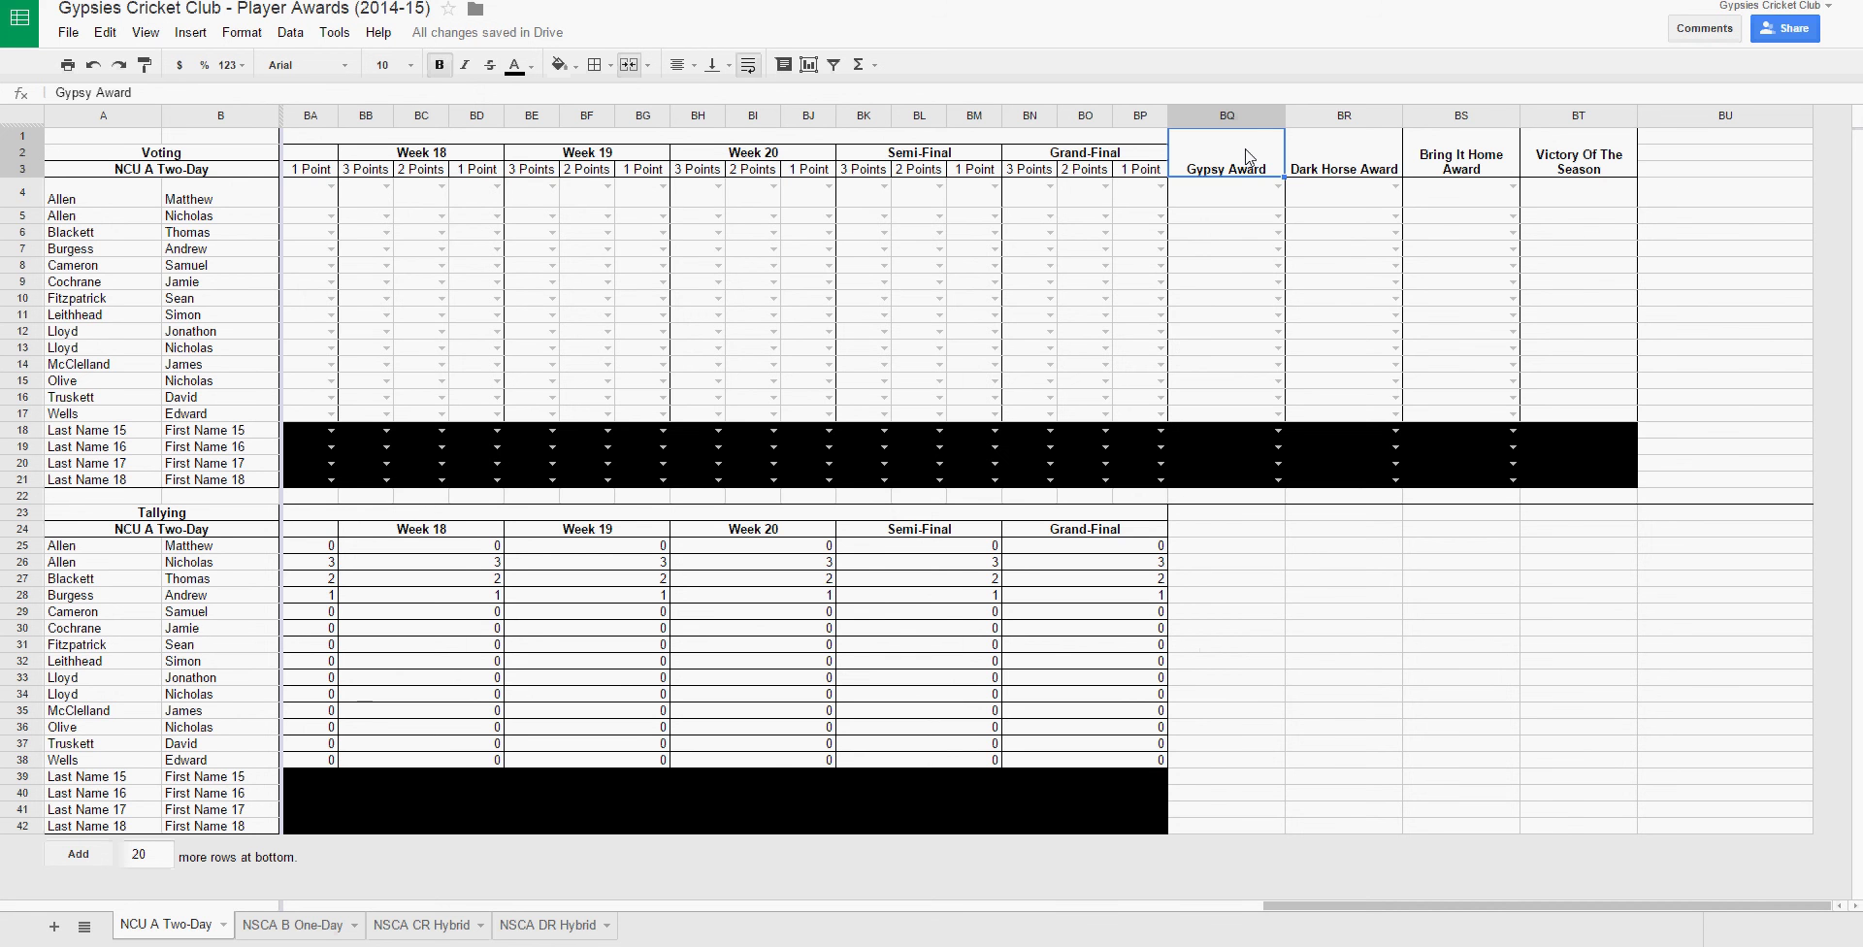
key(Right)
key(Left)
key(ctrl+Left)
key(ctrl+Home)
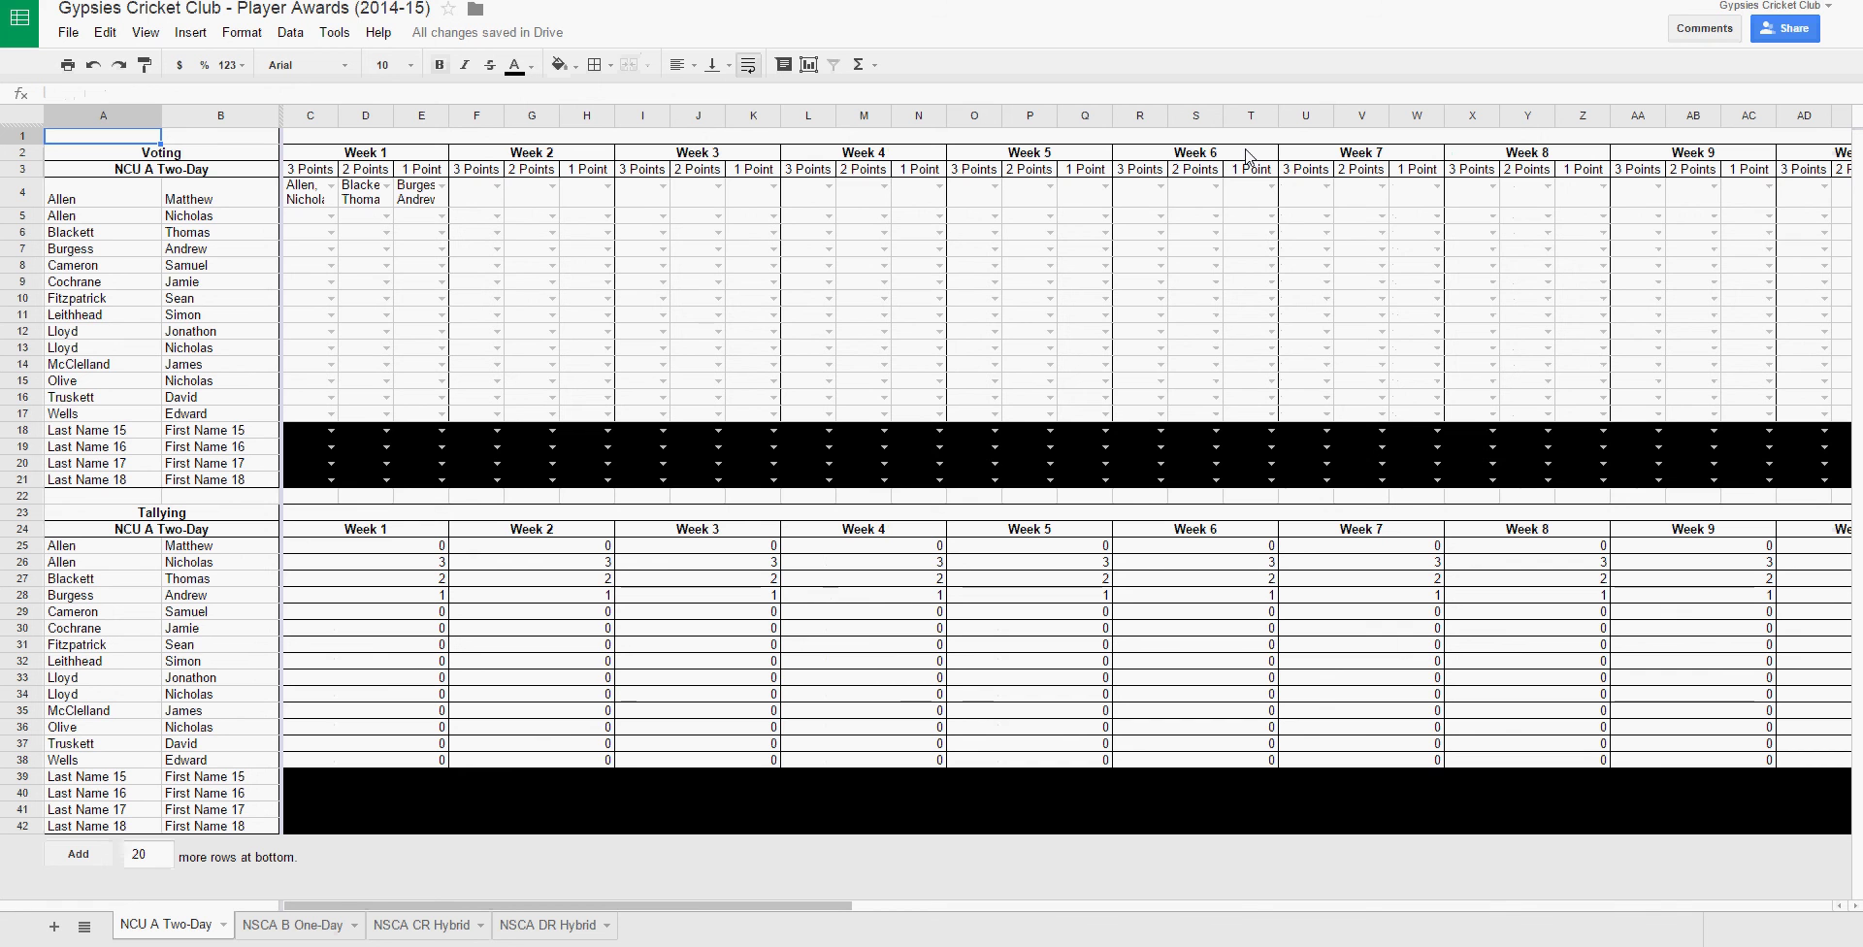